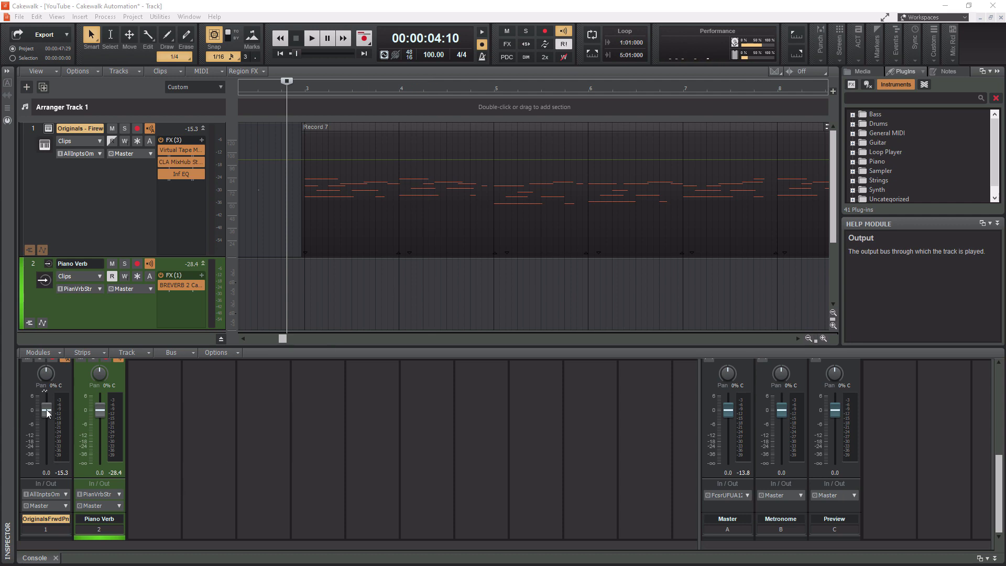
Step: Show the console strips with pan, volume faders and In/Out routing instead of ProChannel modules
{"action": "mouse_move", "coordinate": [47, 412]}
Step: Show track 1's A1 Volume automation lane, make it taller, and list its automatable parameters
{"action": "left_click", "coordinate": [42, 250]}
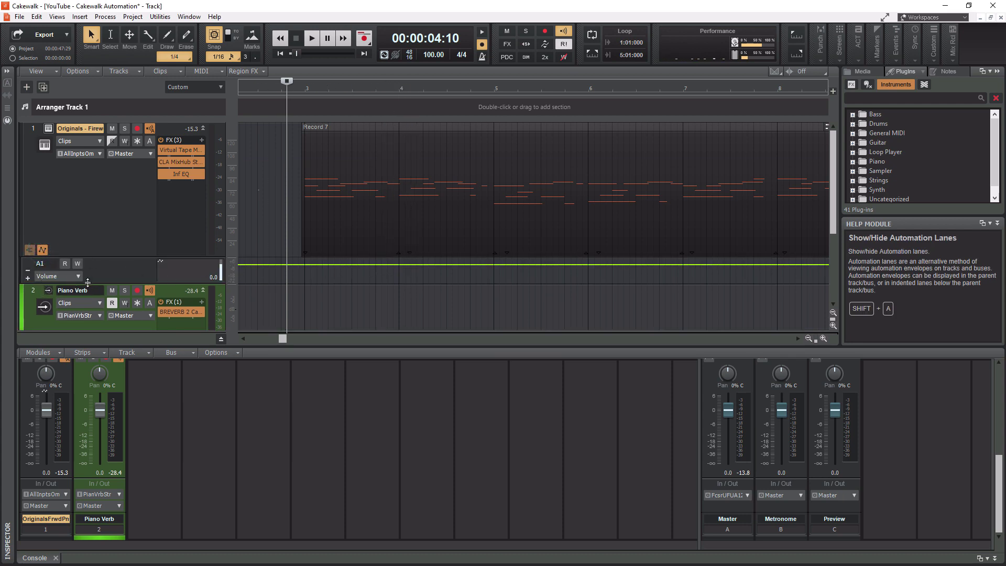
{"action": "left_click_drag", "start_coordinate": [87, 281], "coordinate": [87, 326]}
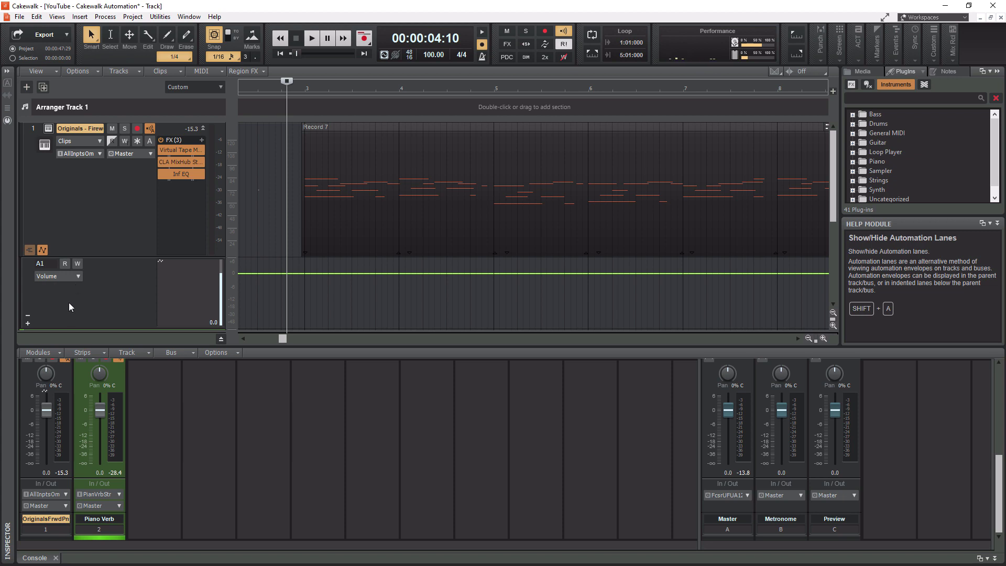
{"action": "left_click", "coordinate": [78, 276]}
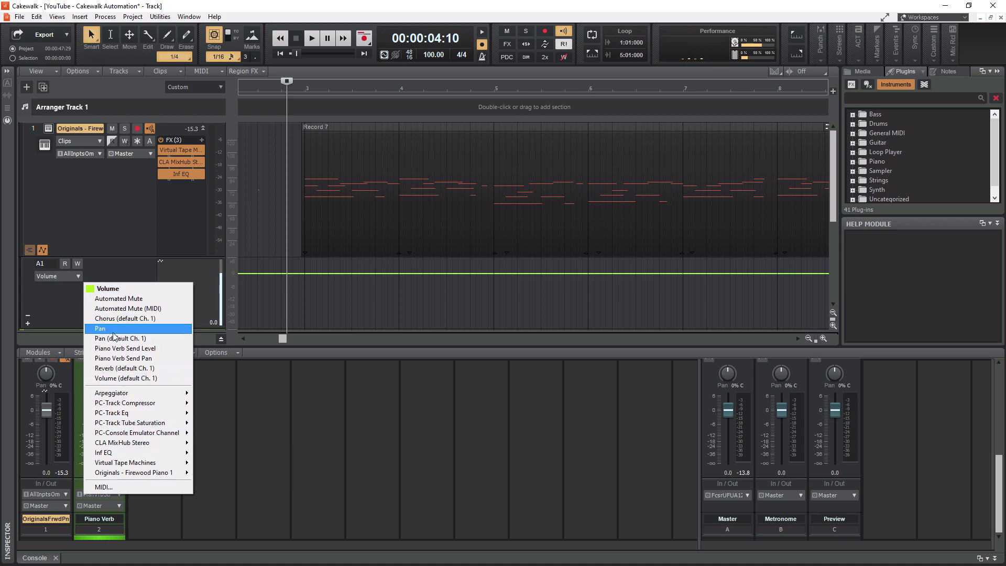
{"action": "mouse_move", "coordinate": [148, 464]}
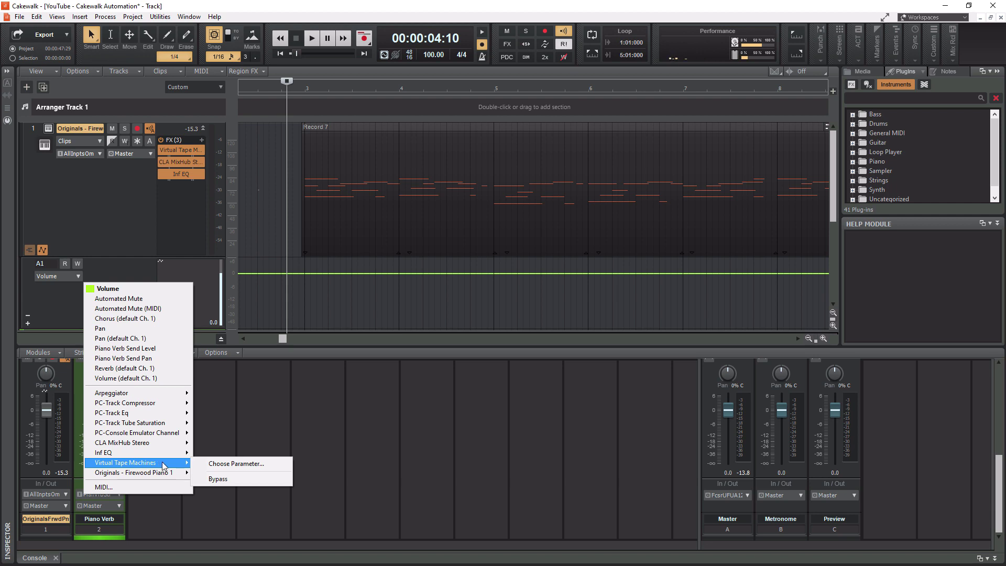
{"action": "left_click", "coordinate": [237, 464]}
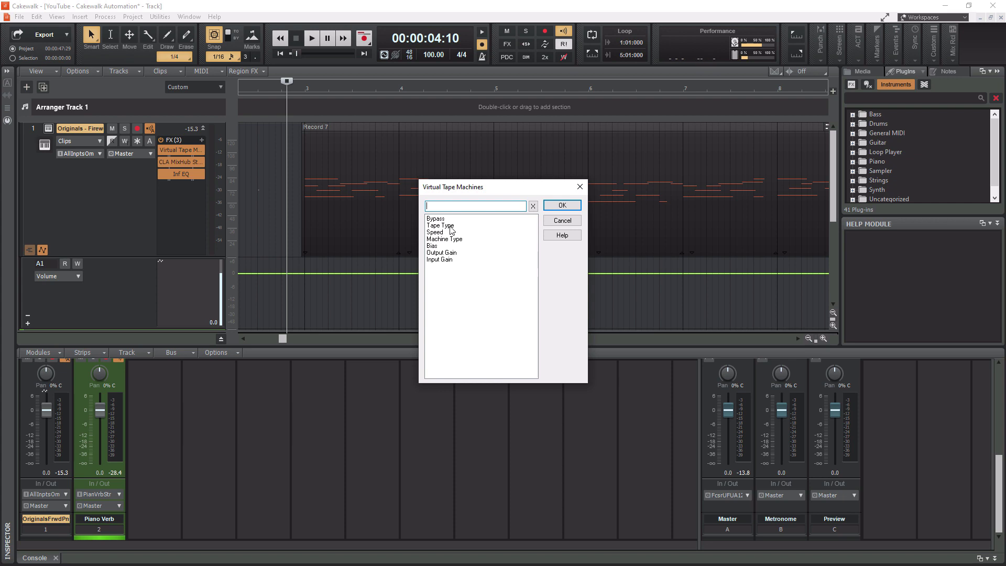
{"action": "left_click", "coordinate": [557, 220]}
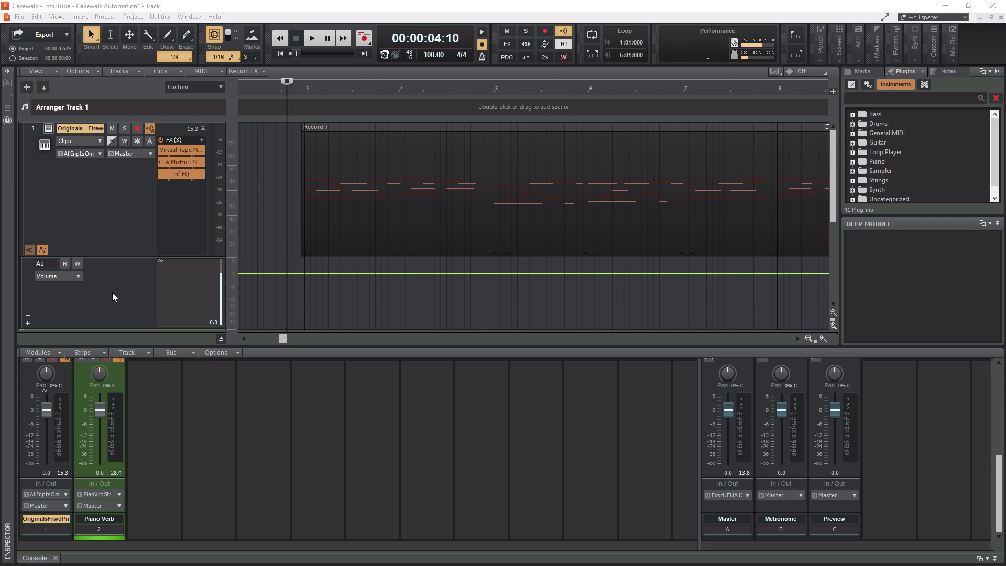
Step: Record a Volume envelope for the piano by lowering its fader during playback, then disable writing
{"action": "left_click", "coordinate": [78, 264]}
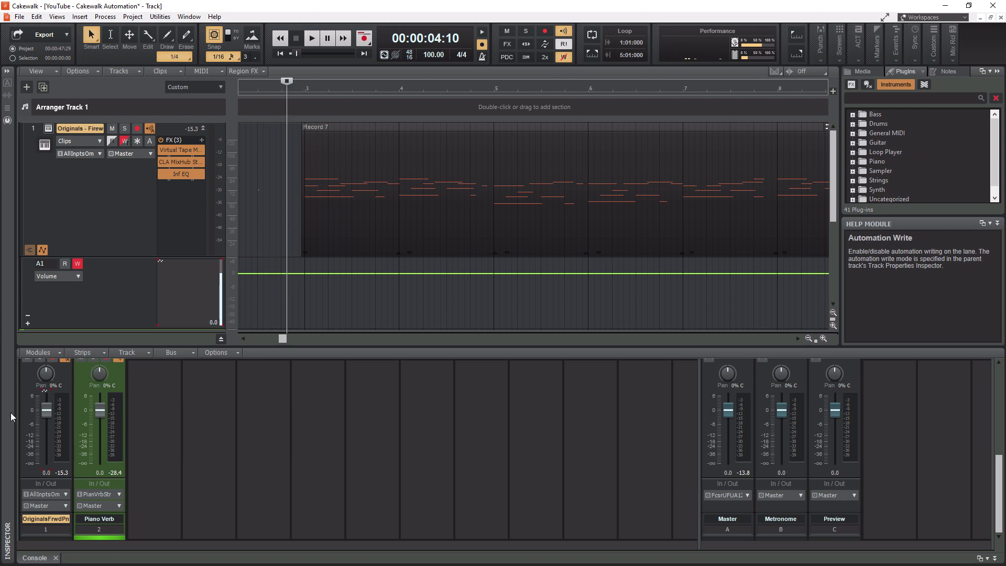
{"action": "mouse_move", "coordinate": [46, 411]}
{"action": "left_mouse_down"}
{"action": "mouse_move", "coordinate": [46, 429]}
{"action": "mouse_move", "coordinate": [48, 415]}
{"action": "left_mouse_up"}
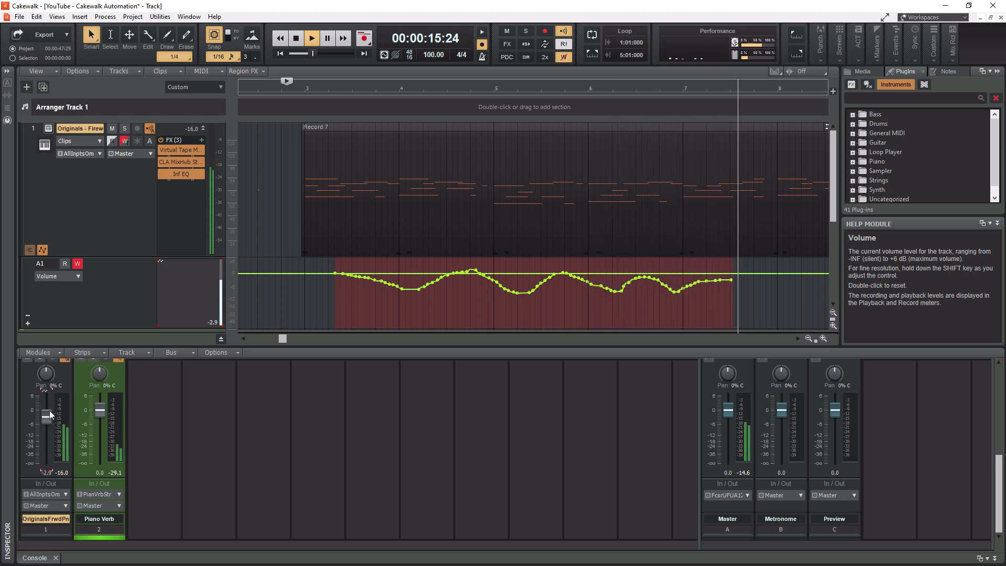
{"action": "key", "text": "space"}
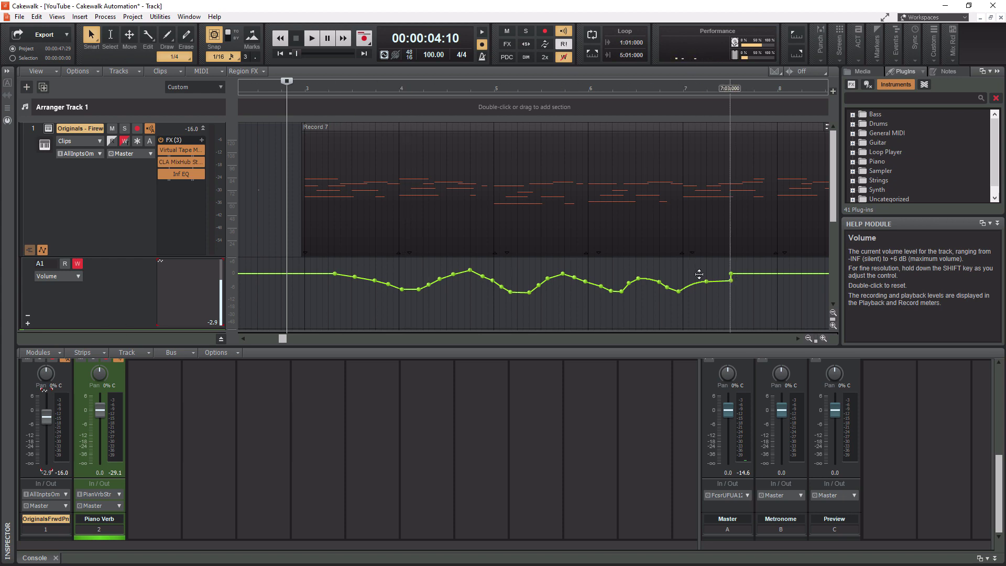
{"action": "left_click", "coordinate": [78, 263]}
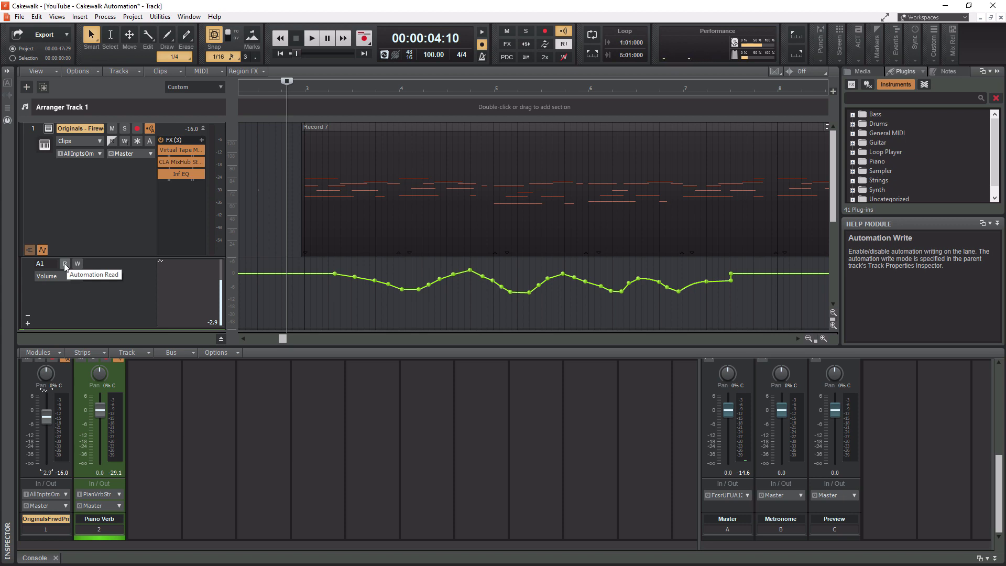
Step: Enable Automation Read on the Volume lane and play the song to hear the envelope
{"action": "left_click", "coordinate": [64, 263]}
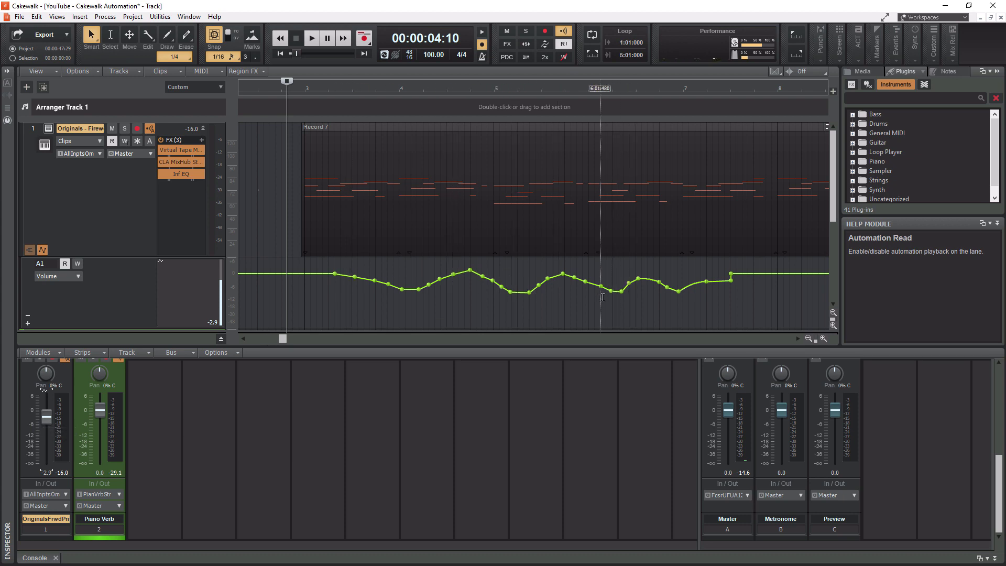
{"action": "key", "text": "space"}
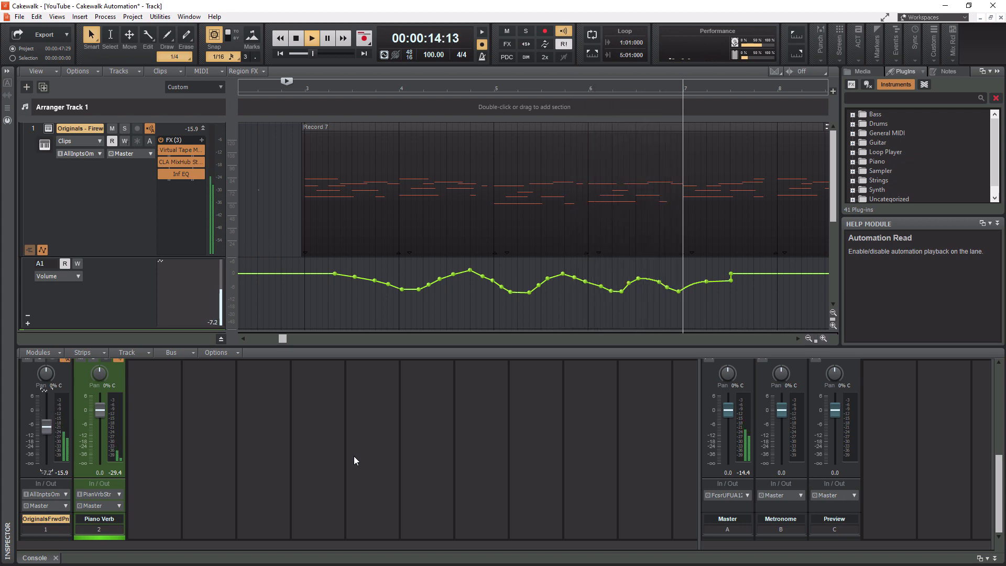
{"action": "key", "text": "space"}
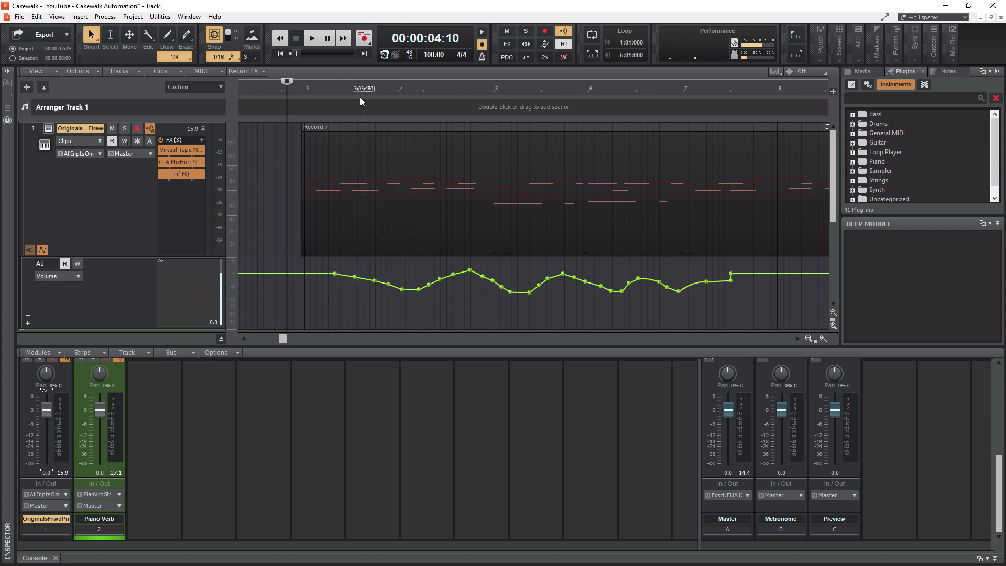
Step: Undo the recorded Volume envelope back to a flat line, save the project, and choose the Draw tool
{"action": "left_click", "coordinate": [362, 13]}
{"action": "key", "text": "ctrl+z"}
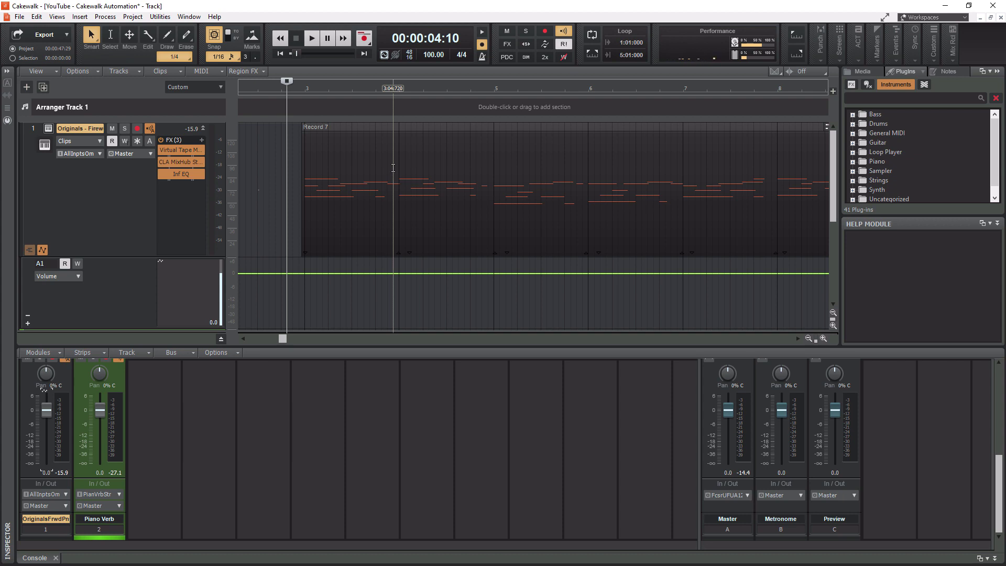
{"action": "key", "text": "ctrl+s"}
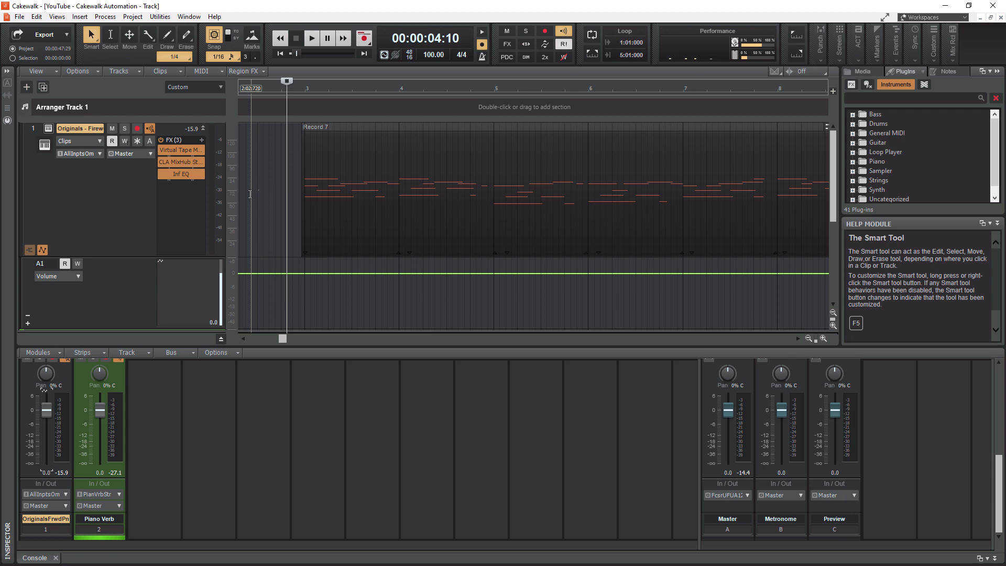
{"action": "left_click", "coordinate": [165, 41]}
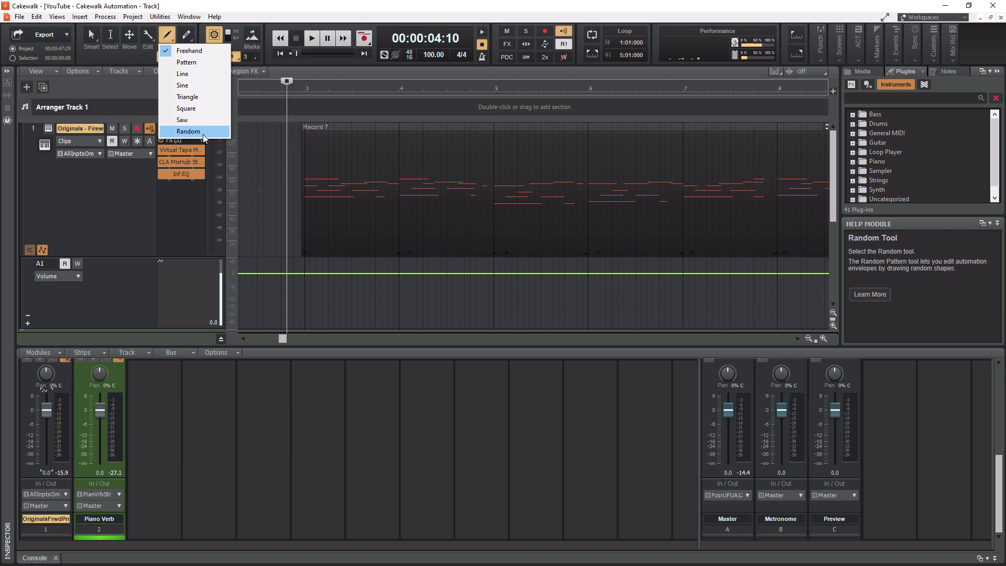
Step: Add 0 dB nodes near bars 3 and 4 with a V-shaped dip to about -6 dB between them
{"action": "left_click", "coordinate": [203, 133]}
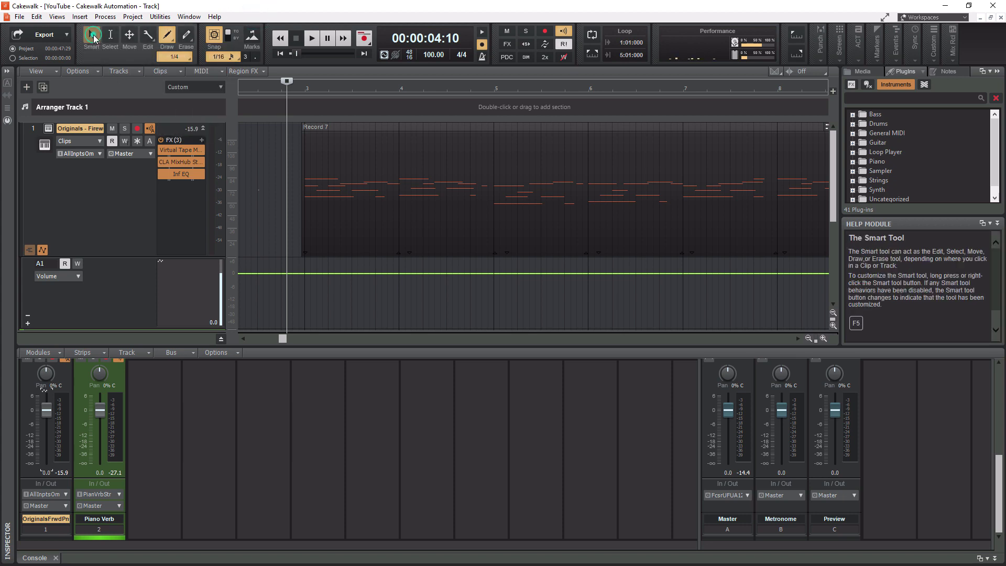
{"action": "left_click", "coordinate": [91, 35]}
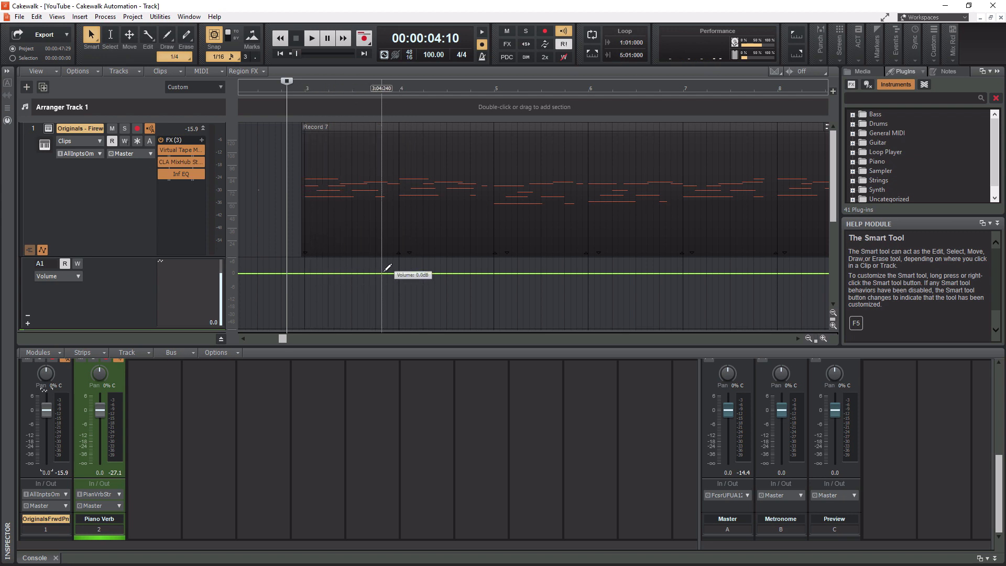
{"action": "left_click", "coordinate": [308, 272]}
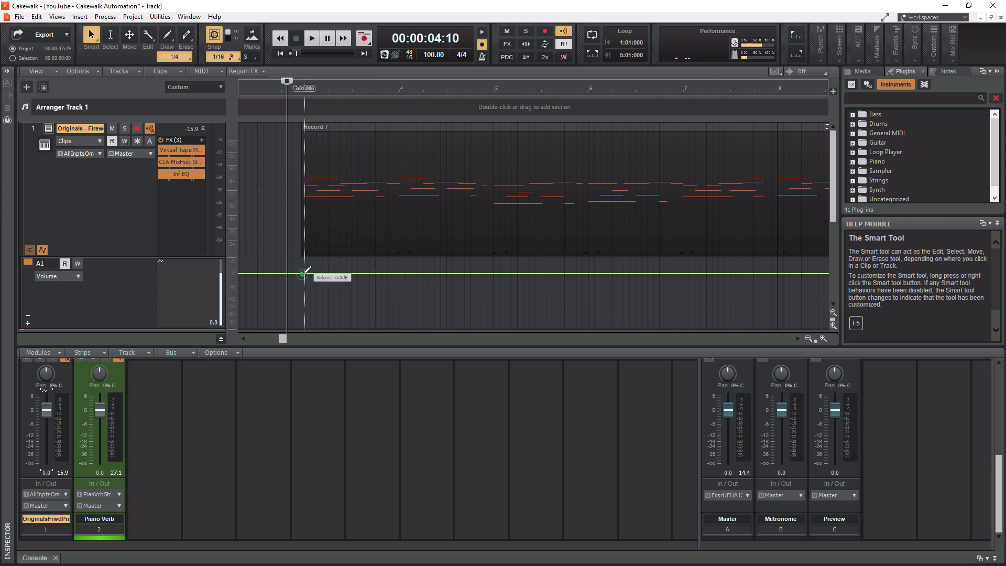
{"action": "left_click", "coordinate": [399, 273]}
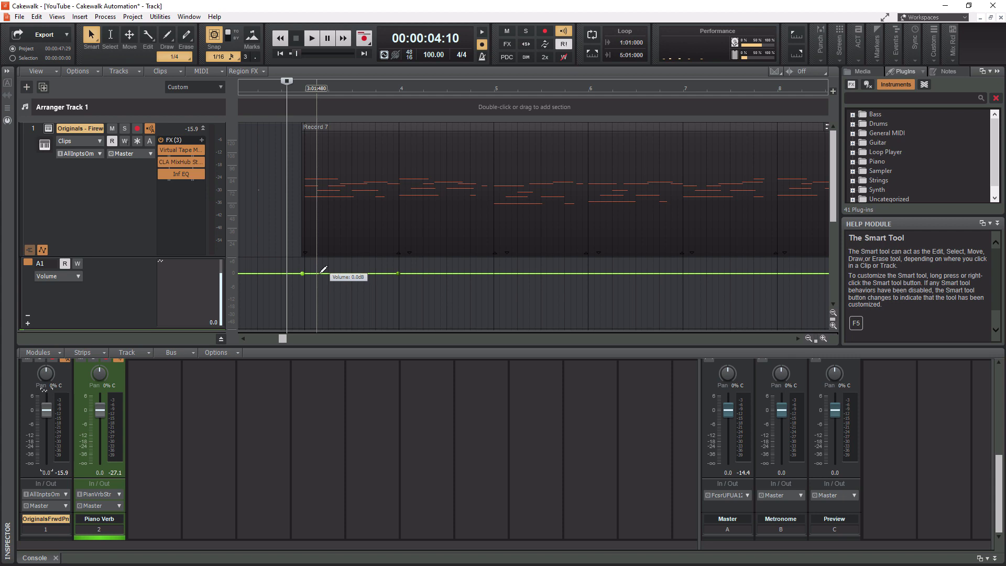
{"action": "left_click_drag", "start_coordinate": [321, 273], "coordinate": [341, 291]}
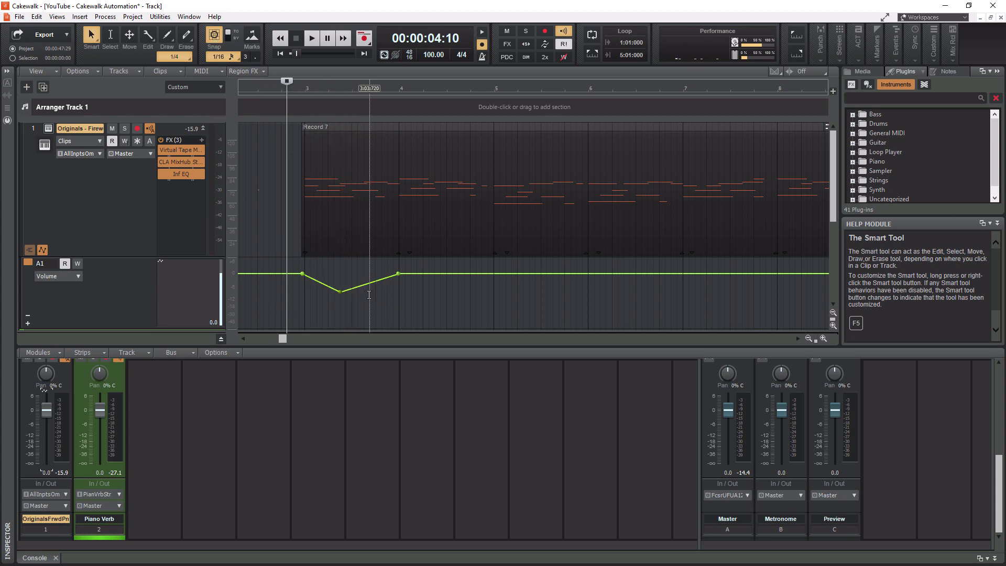
{"action": "left_click", "coordinate": [212, 34]}
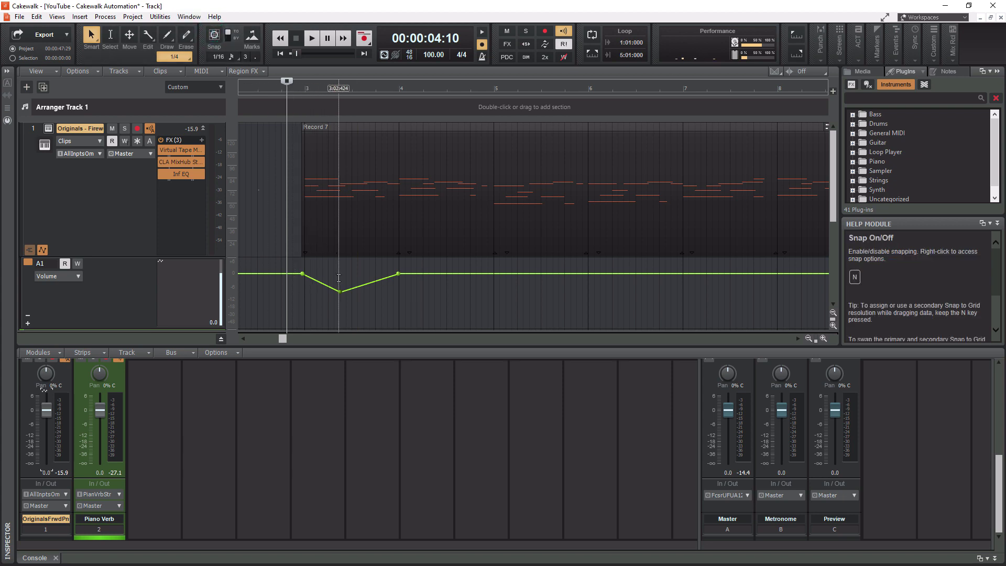
Step: Move the dip node later and lower, then add a 0 dB node at bar 5
{"action": "mouse_move", "coordinate": [339, 291]}
{"action": "left_mouse_down"}
{"action": "mouse_move", "coordinate": [326, 292]}
{"action": "mouse_move", "coordinate": [373, 288]}
{"action": "mouse_move", "coordinate": [338, 281]}
{"action": "left_mouse_up"}
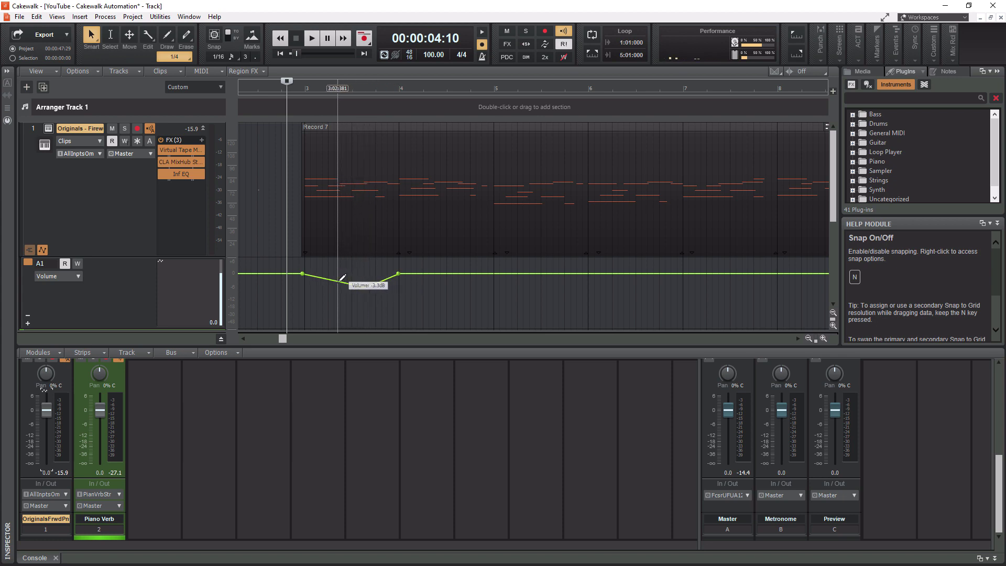
{"action": "left_click_drag", "start_coordinate": [340, 281], "coordinate": [365, 286]}
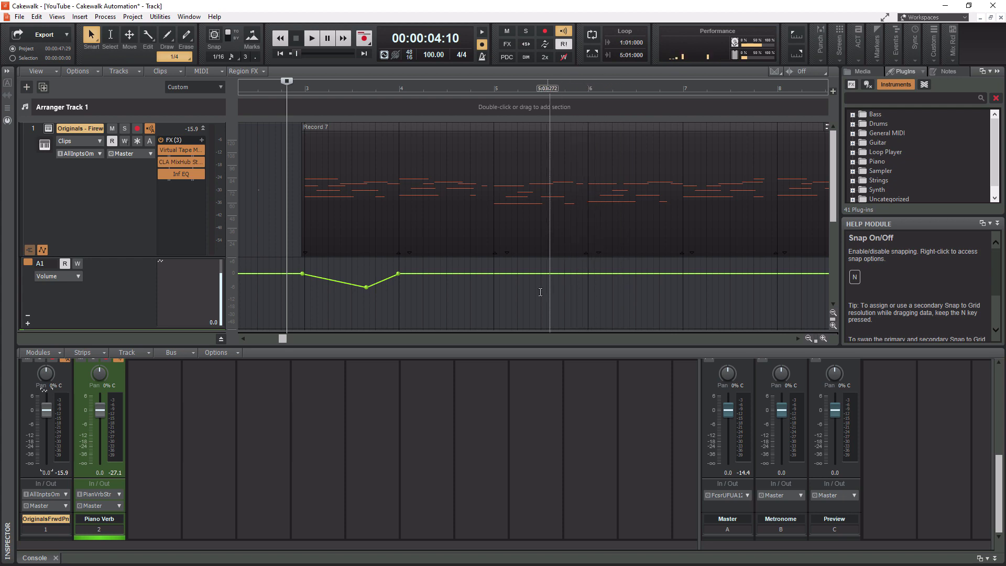
{"action": "left_click", "coordinate": [492, 273]}
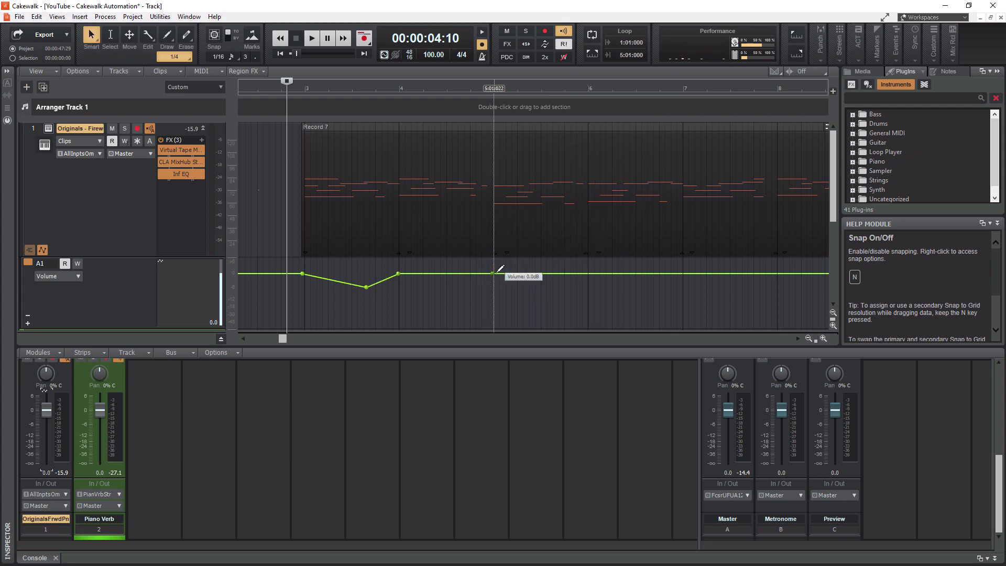
Step: Add a 0 dB node at bar 7 and two dips of -8.4 and -7.1 dB between bars 5 and 7
{"action": "left_click", "coordinate": [687, 269]}
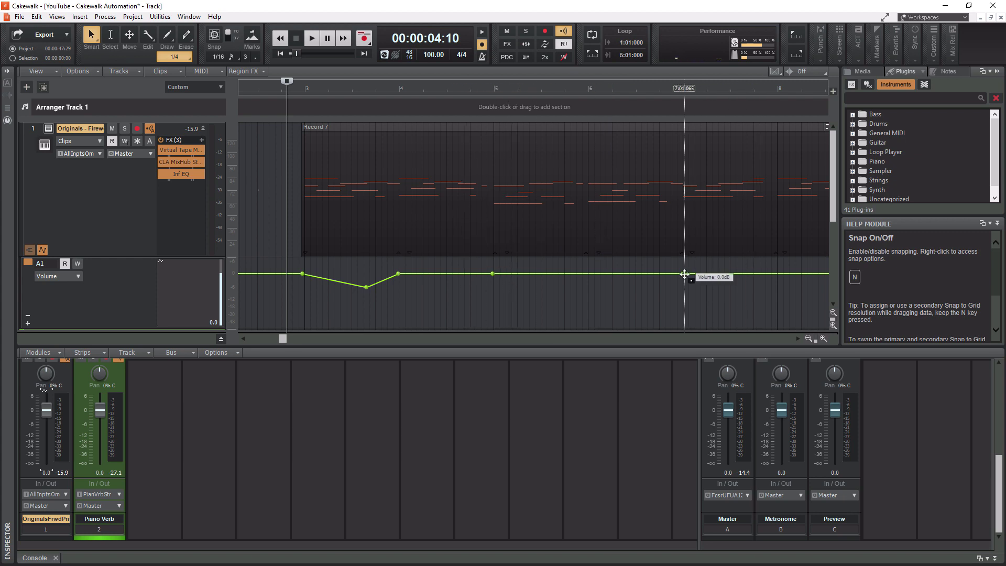
{"action": "left_click_drag", "start_coordinate": [682, 273], "coordinate": [681, 291]}
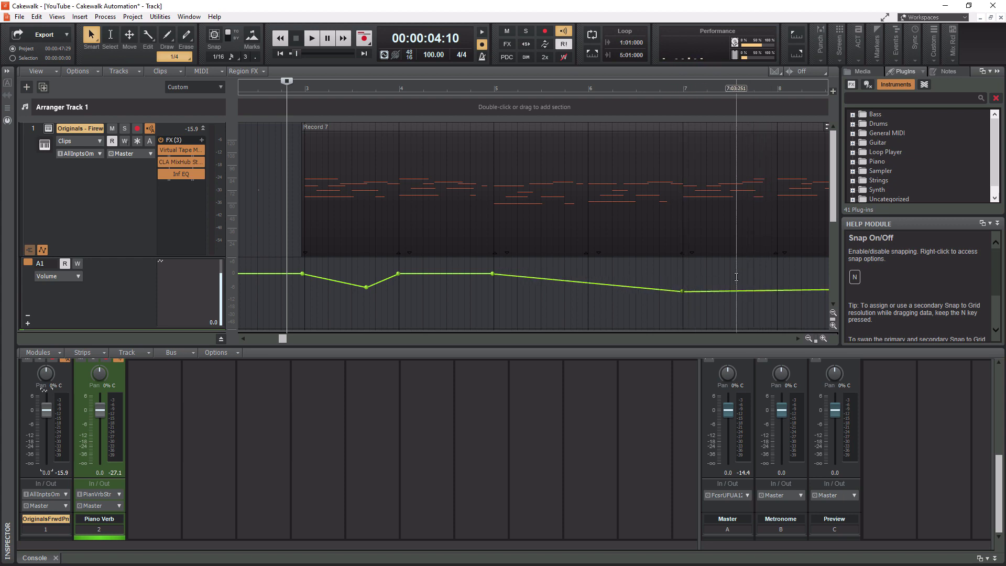
{"action": "key", "text": "ctrl+z"}
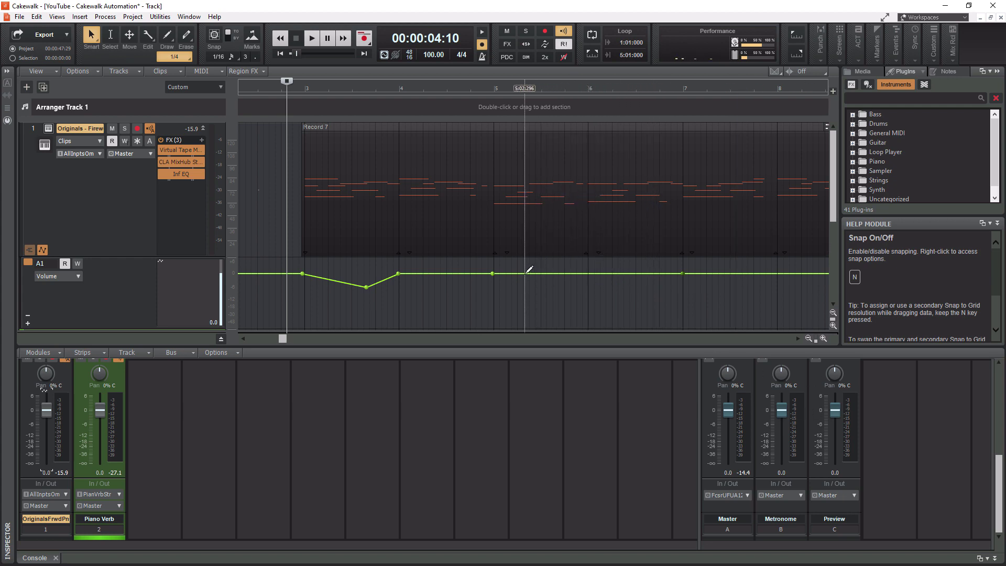
{"action": "left_click_drag", "start_coordinate": [525, 273], "coordinate": [546, 290]}
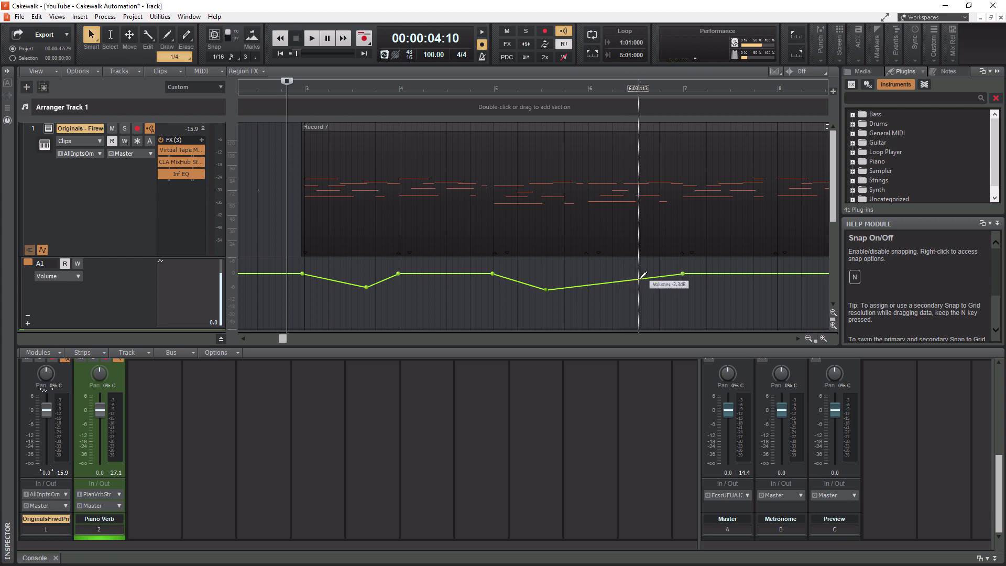
{"action": "left_click_drag", "start_coordinate": [638, 280], "coordinate": [596, 275]}
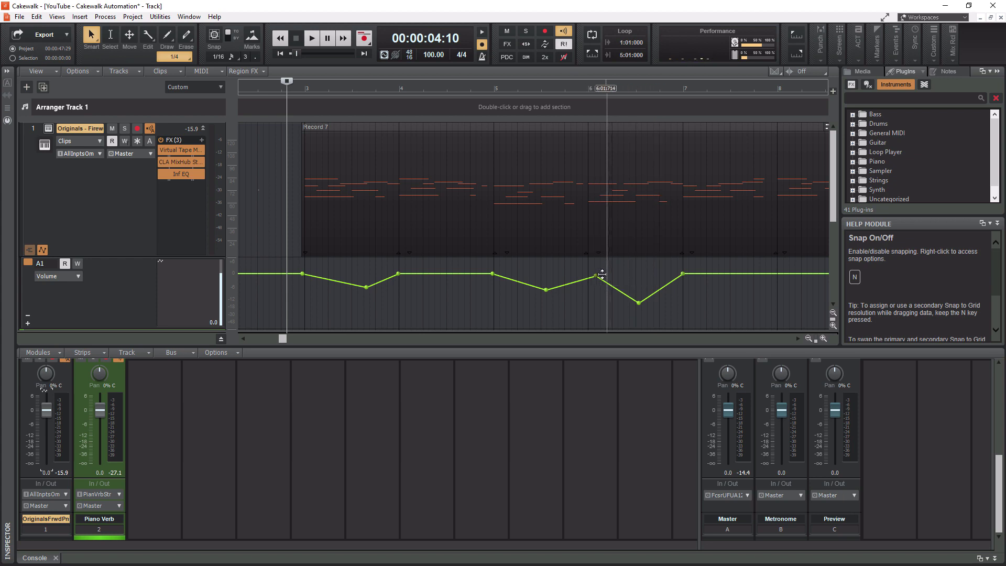
Step: Add four more nodes between bars 5 and 7, making the dip deepest just before bar 7
{"action": "left_click", "coordinate": [577, 283]}
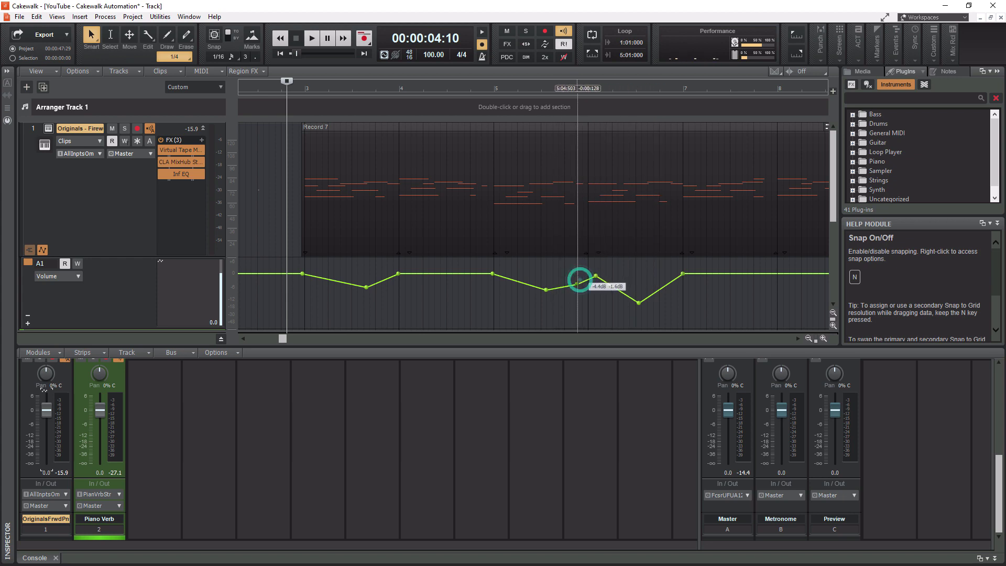
{"action": "left_click", "coordinate": [624, 279]}
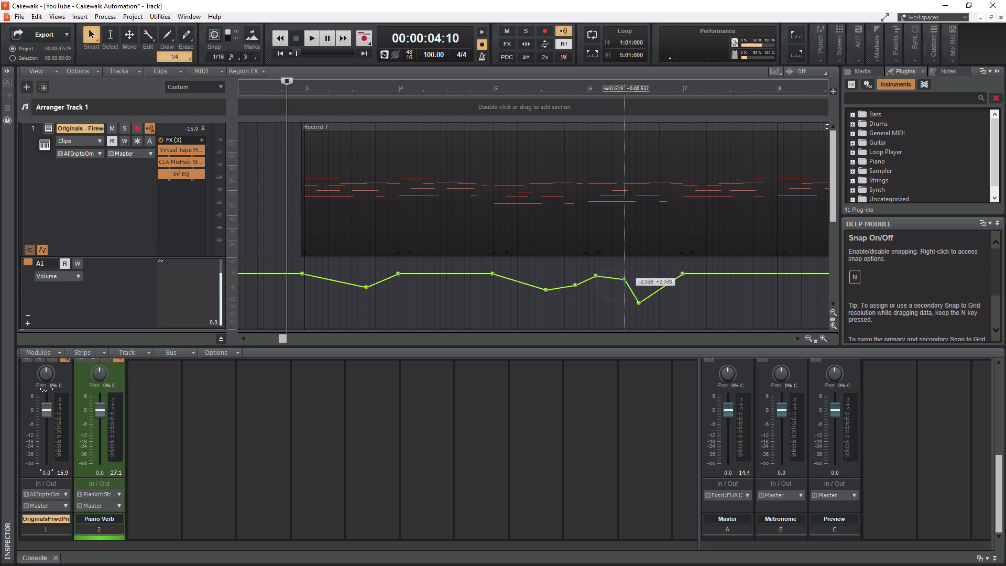
{"action": "left_click", "coordinate": [650, 289]}
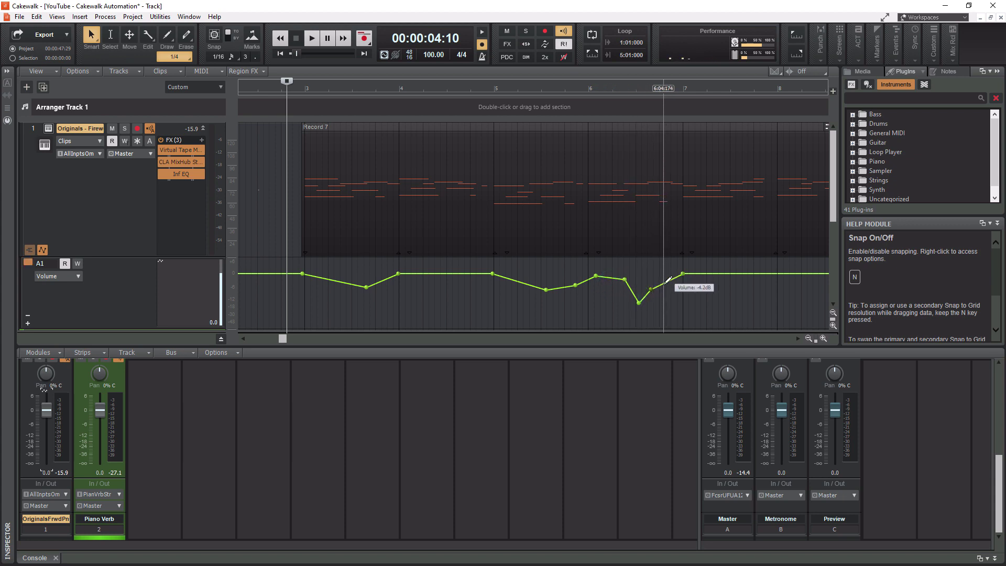
{"action": "left_click_drag", "start_coordinate": [665, 282], "coordinate": [664, 289]}
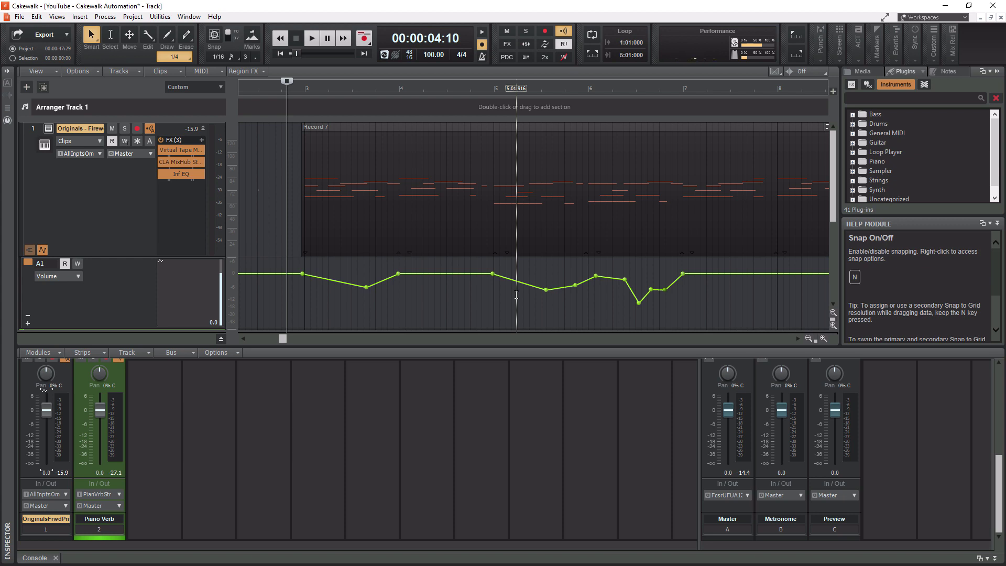
{"action": "key", "text": "space"}
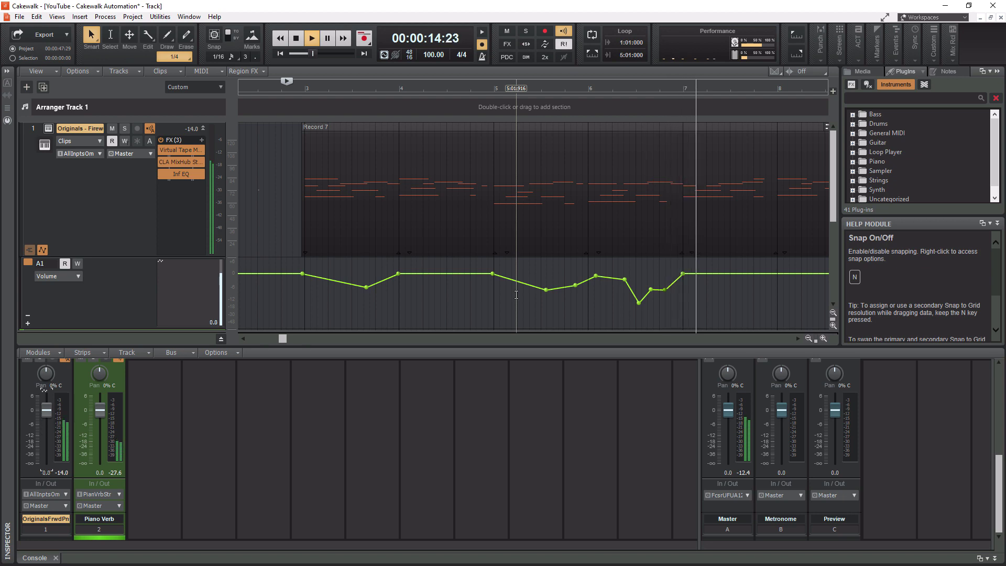
{"action": "key", "text": "space"}
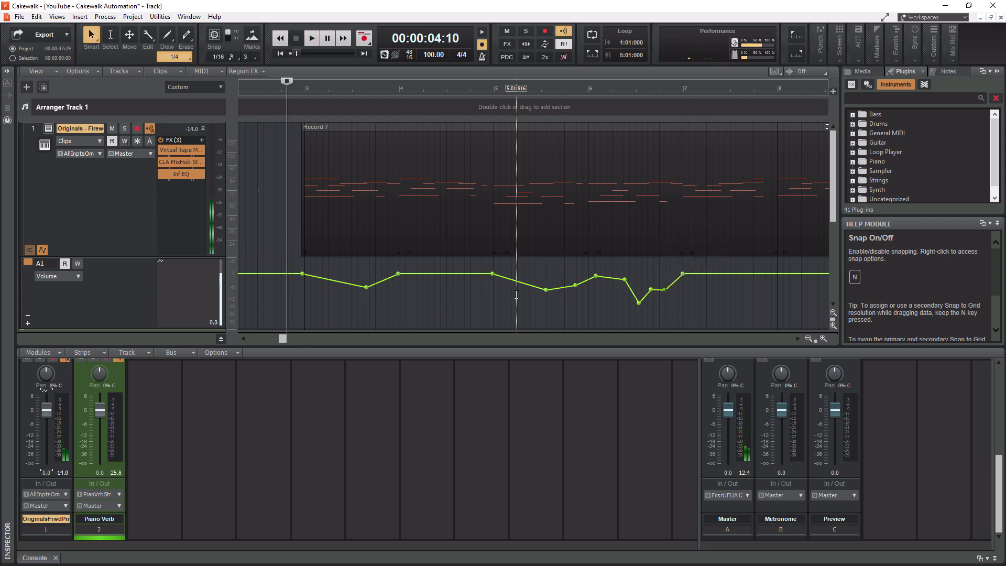